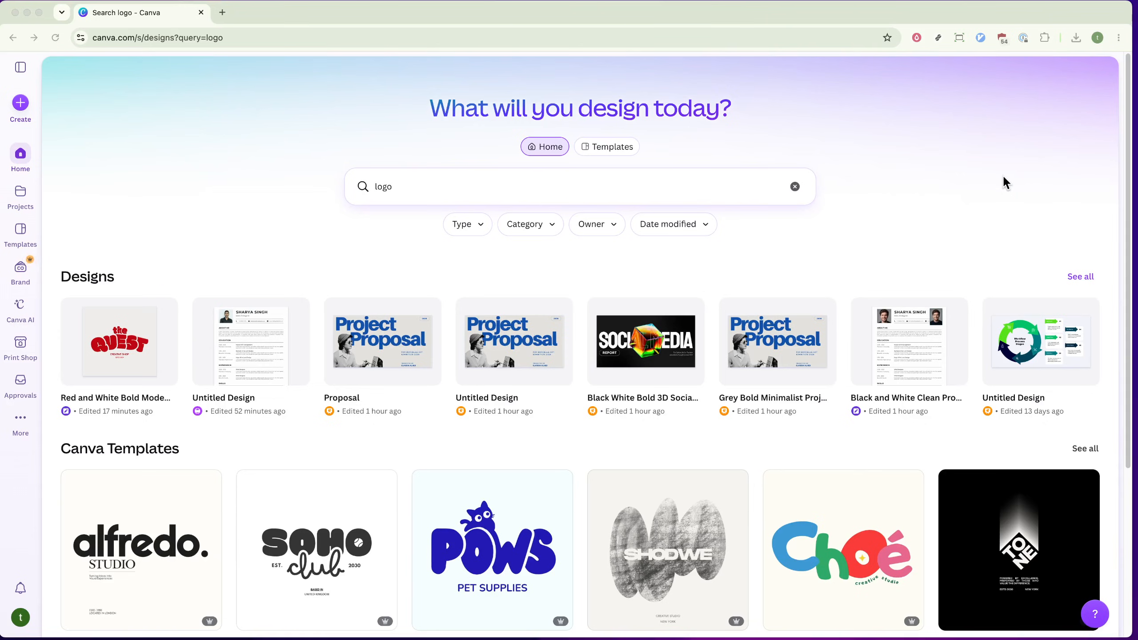
Step: Find the banner formats and create a new blank Banner (Landscape) design
left_click(1003, 174)
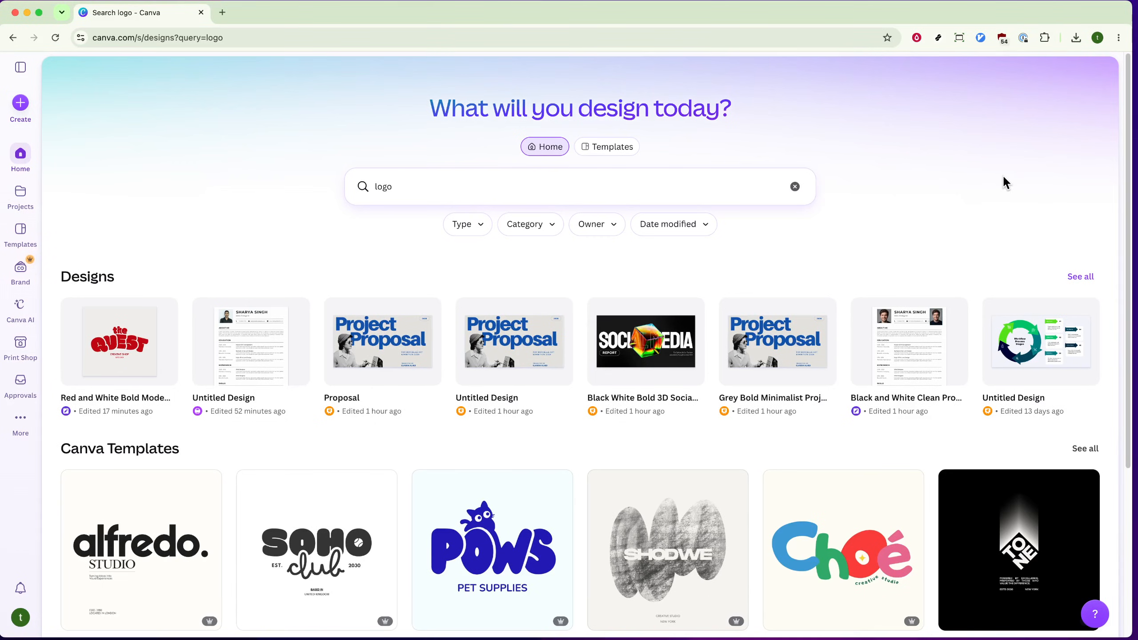
left_click(20, 103)
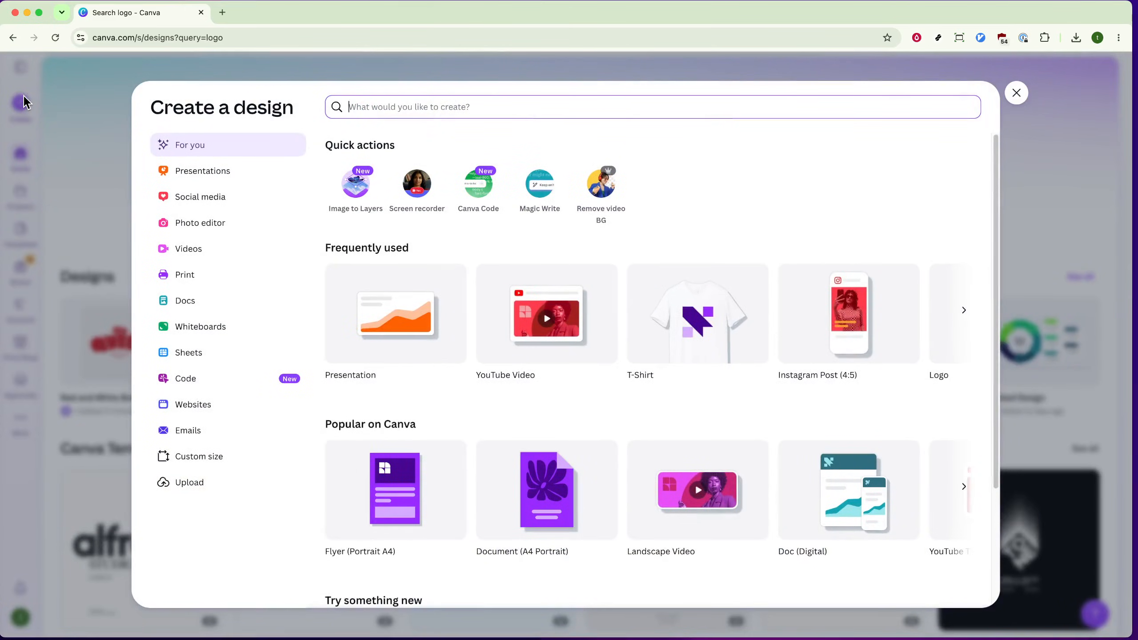
type("banner")
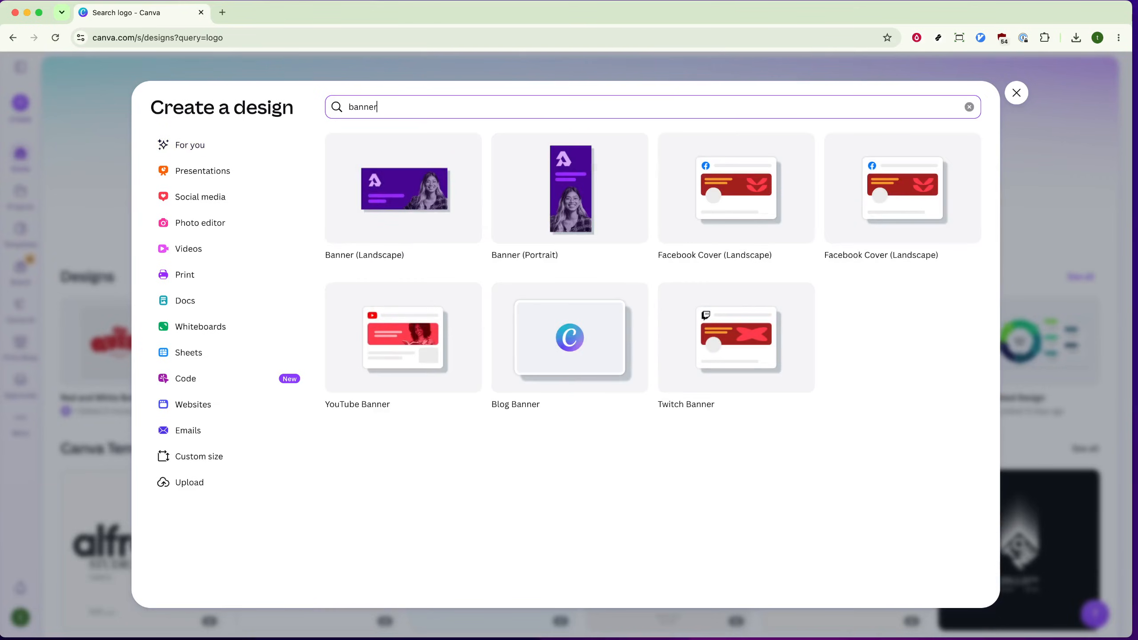
left_click(429, 194)
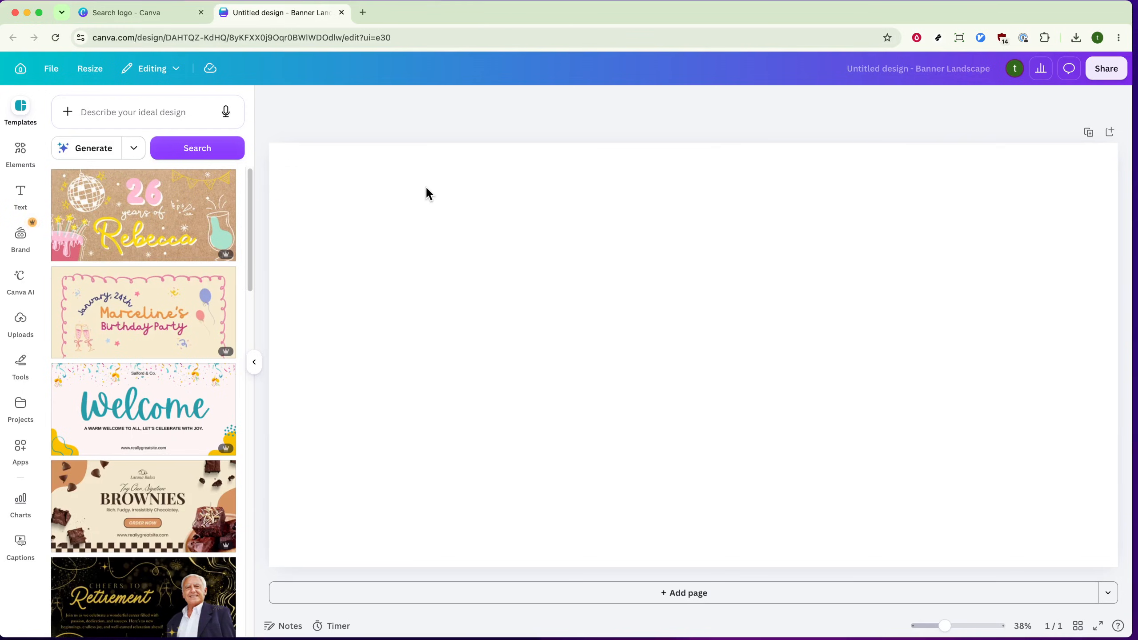
Step: Browse the banner templates and apply the Breakfast Club cafe template to the blank page
scroll(223, 309, "down", 5)
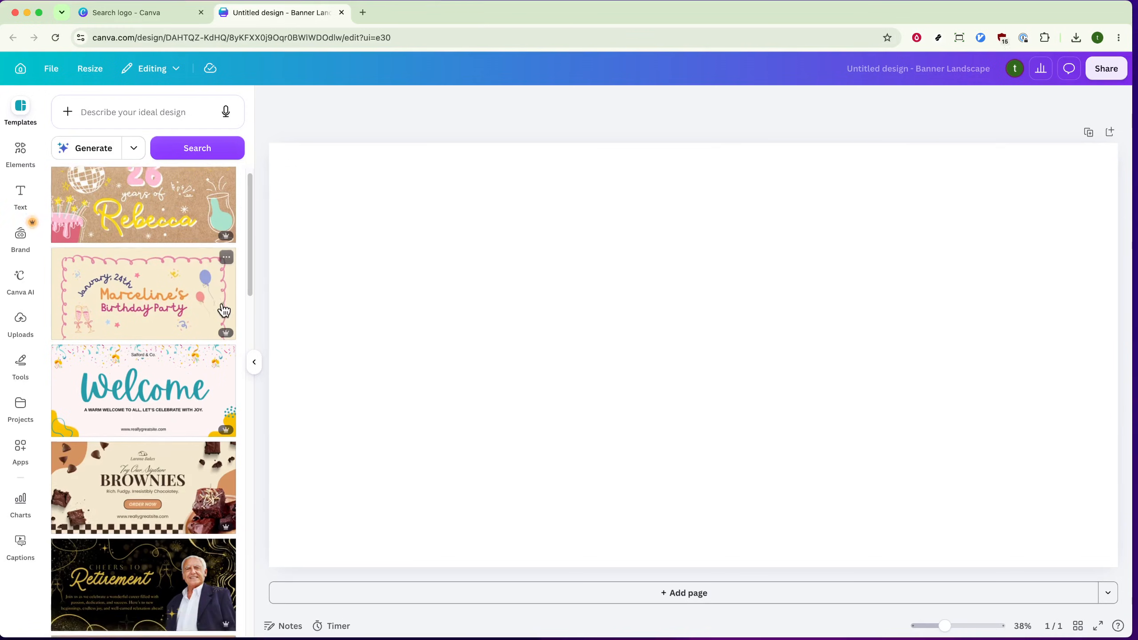
scroll(223, 310, "down", 4)
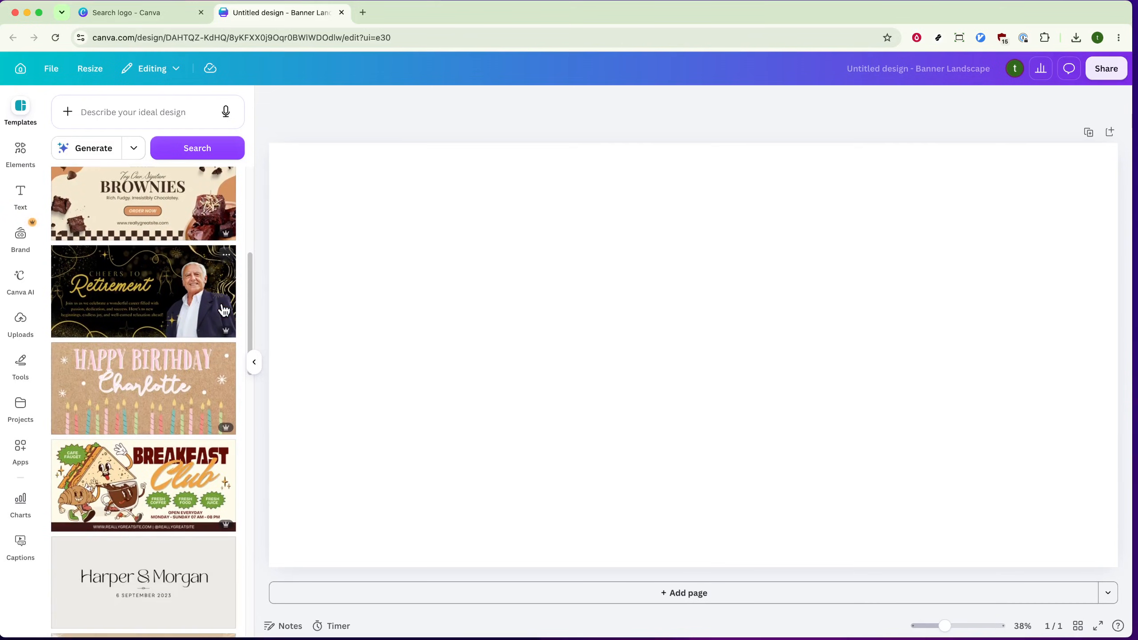
scroll(224, 309, "down", 3)
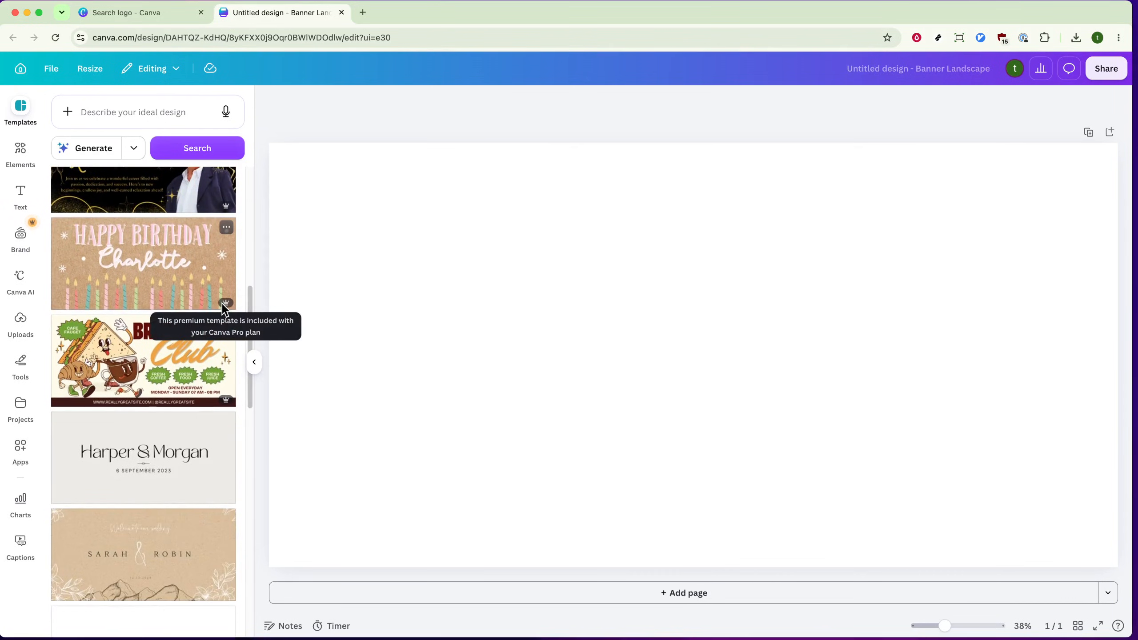
left_click(168, 354)
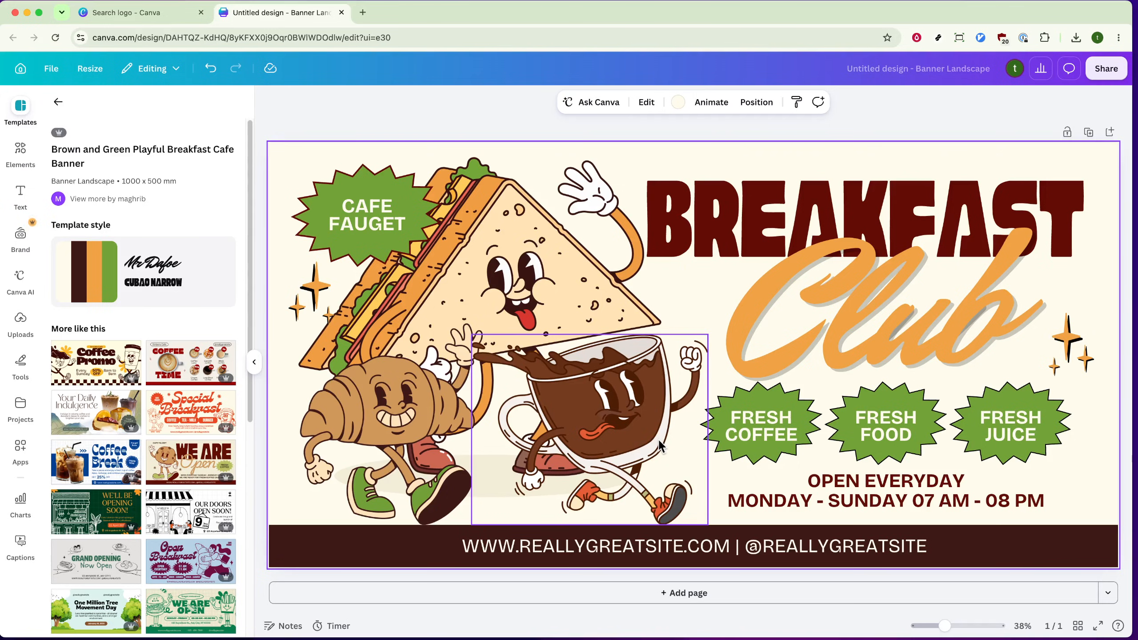
Step: Try the similar Coffee Promo template, then replace it with the brown "Coffee Moments Better Deals" sale template from its related designs
left_click(96, 377)
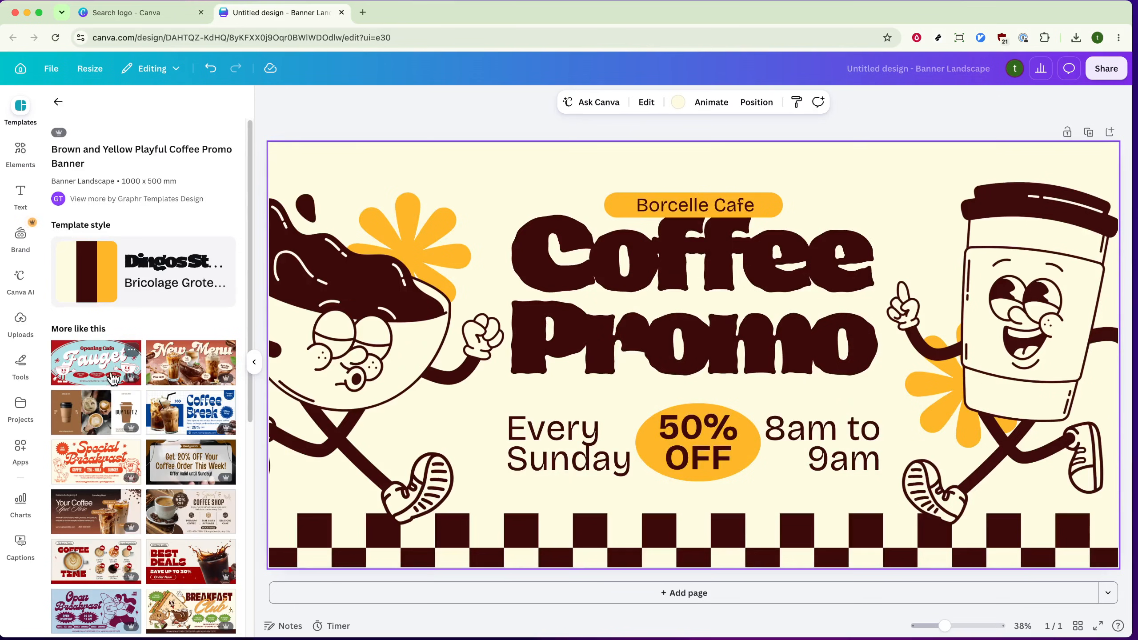
scroll(112, 379, "down", 3)
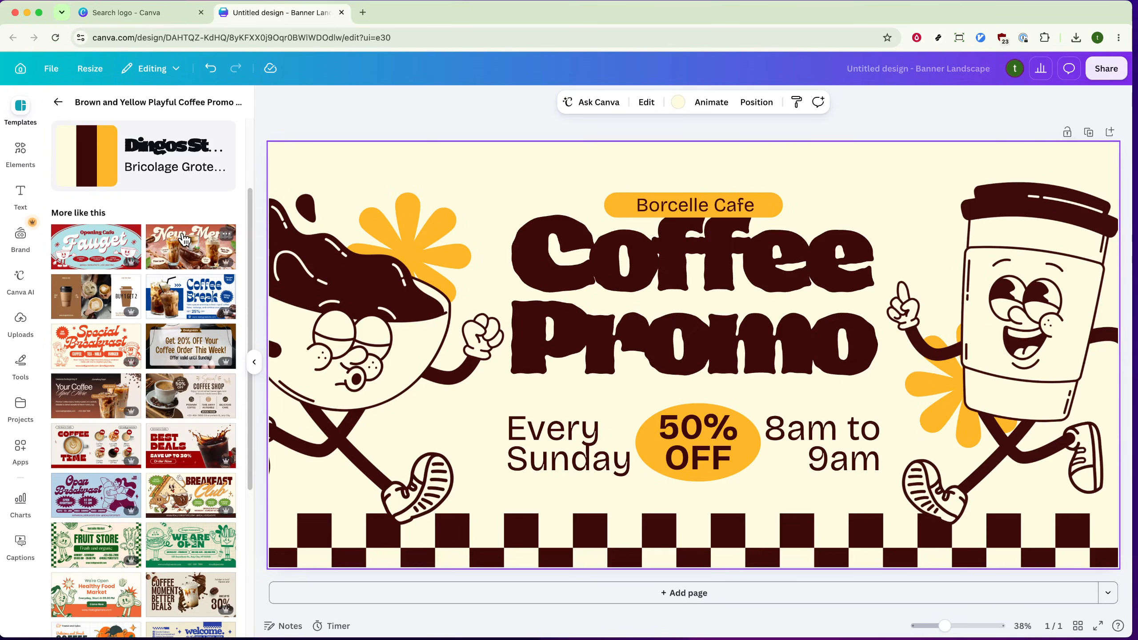
scroll(184, 239, "down", 2)
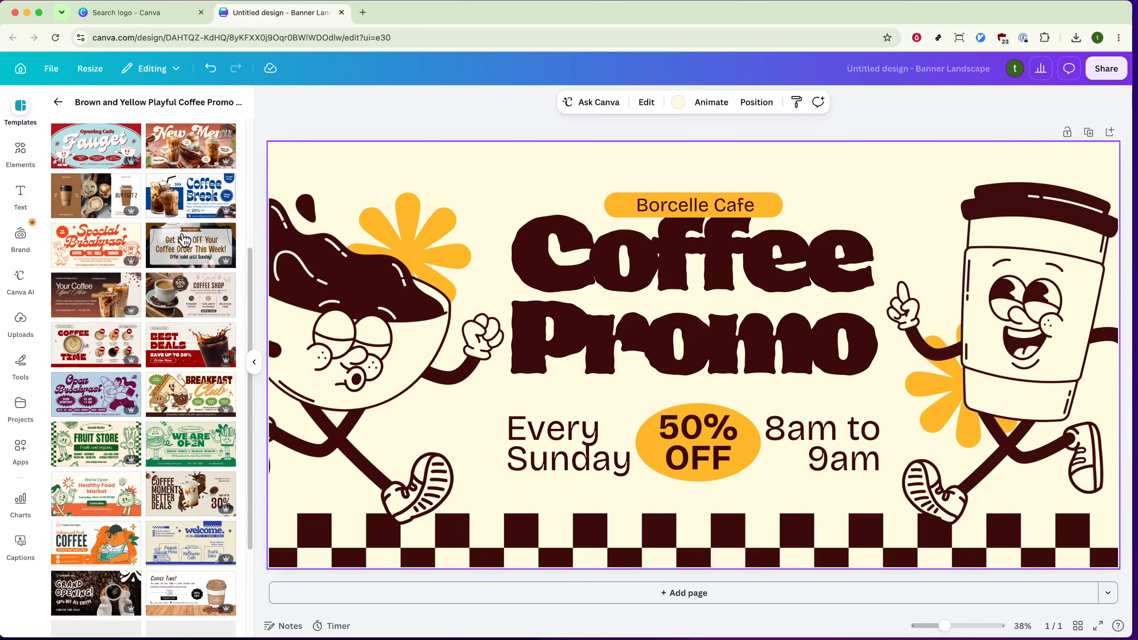
scroll(184, 239, "down", 2)
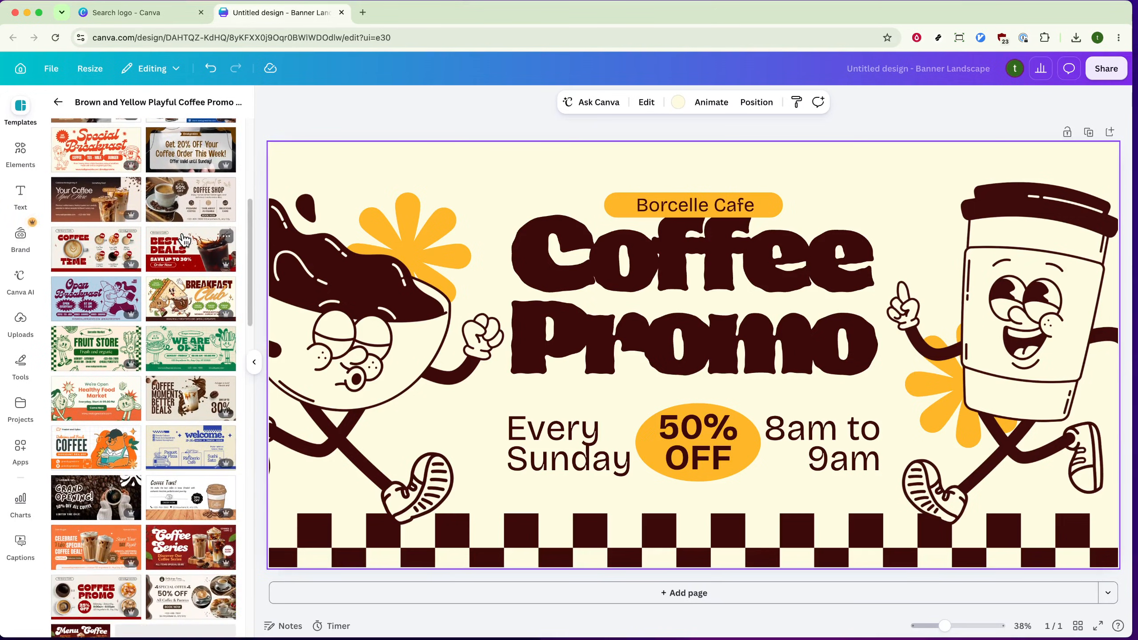
left_click(169, 396)
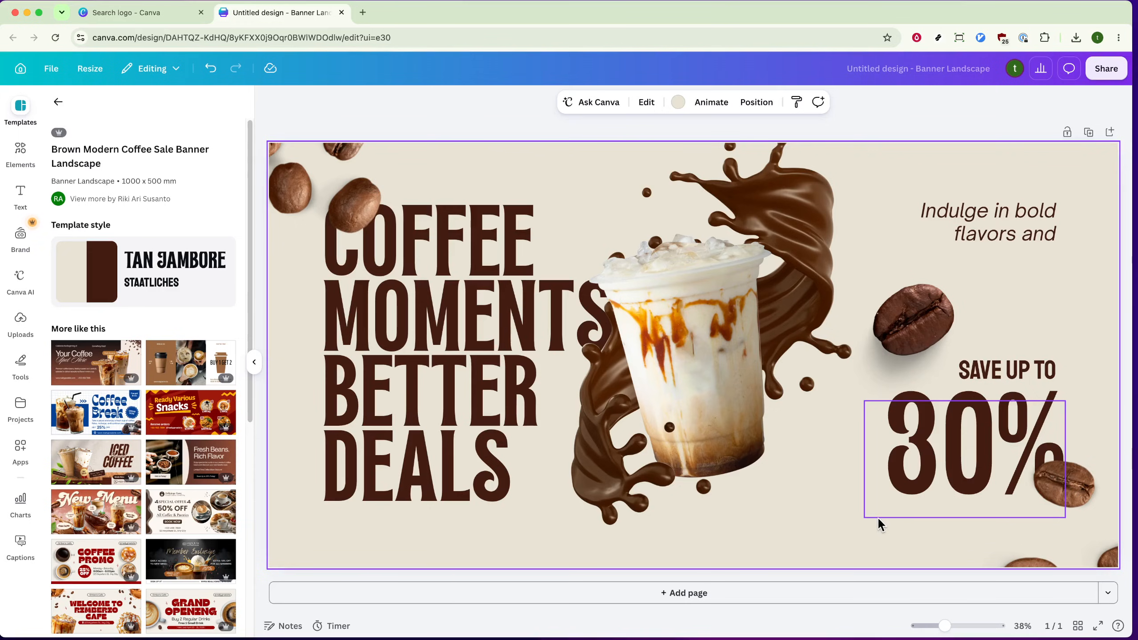
Step: Change the discount figure below "SAVE UP TO" to 70%
left_click(931, 471)
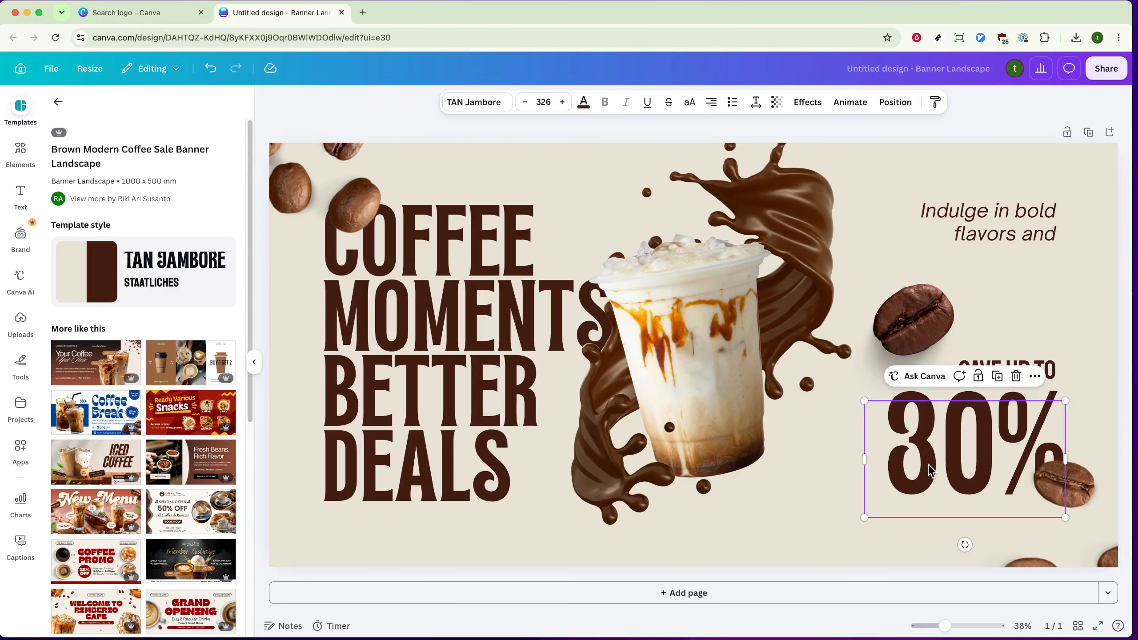
double_click(930, 466)
left_click(962, 454)
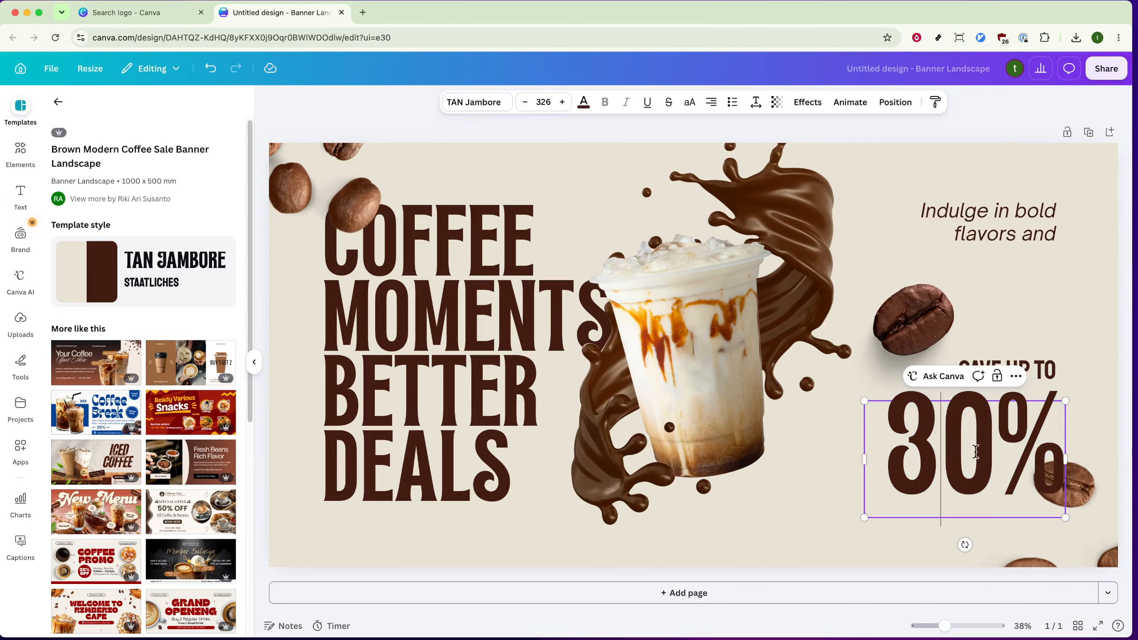
left_click(993, 453)
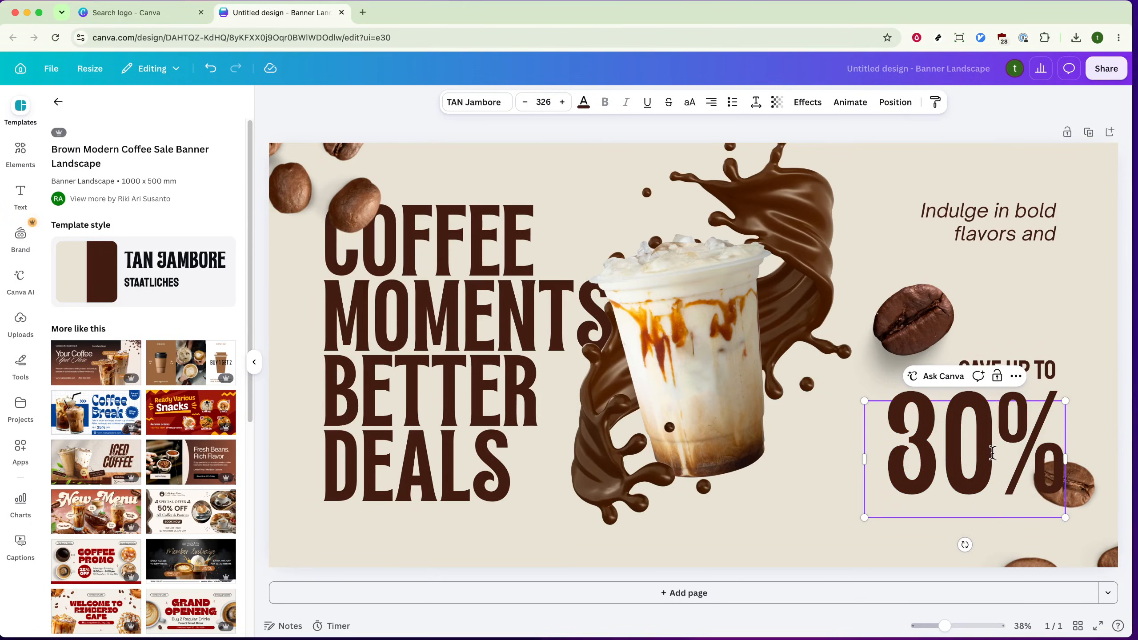
key("BackSpace")
key("BackSpace")
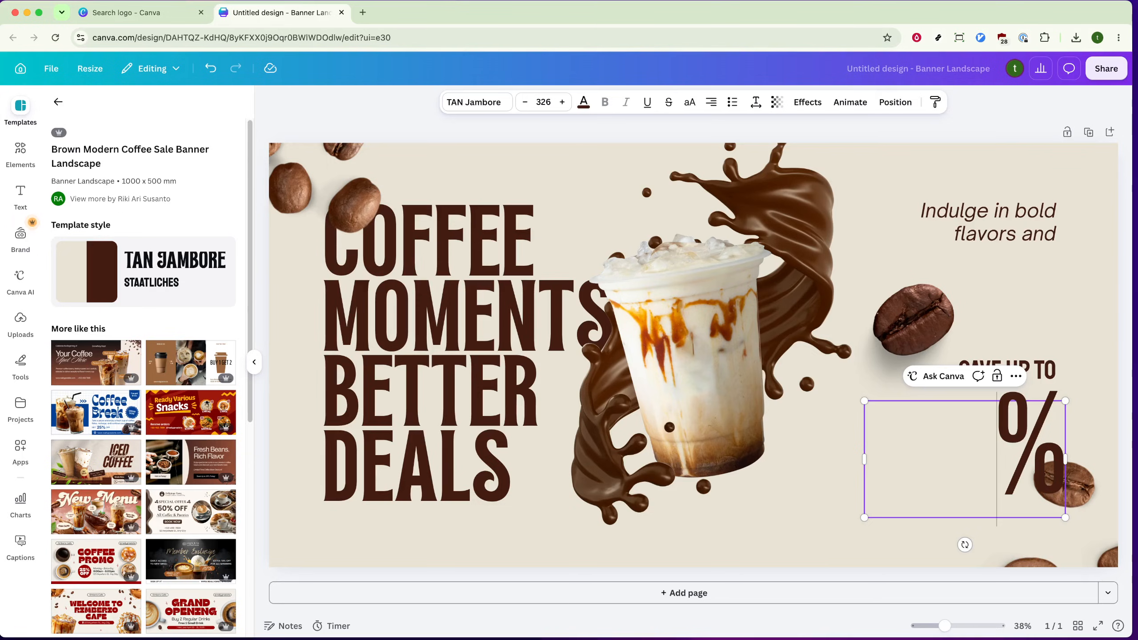
type("70")
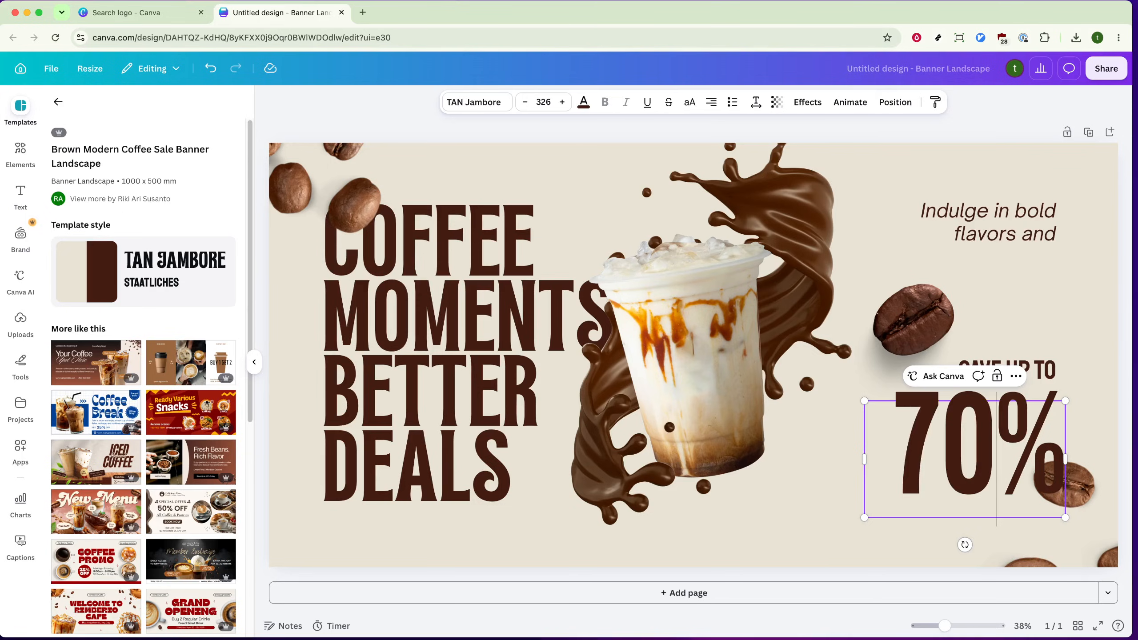
left_click(828, 532)
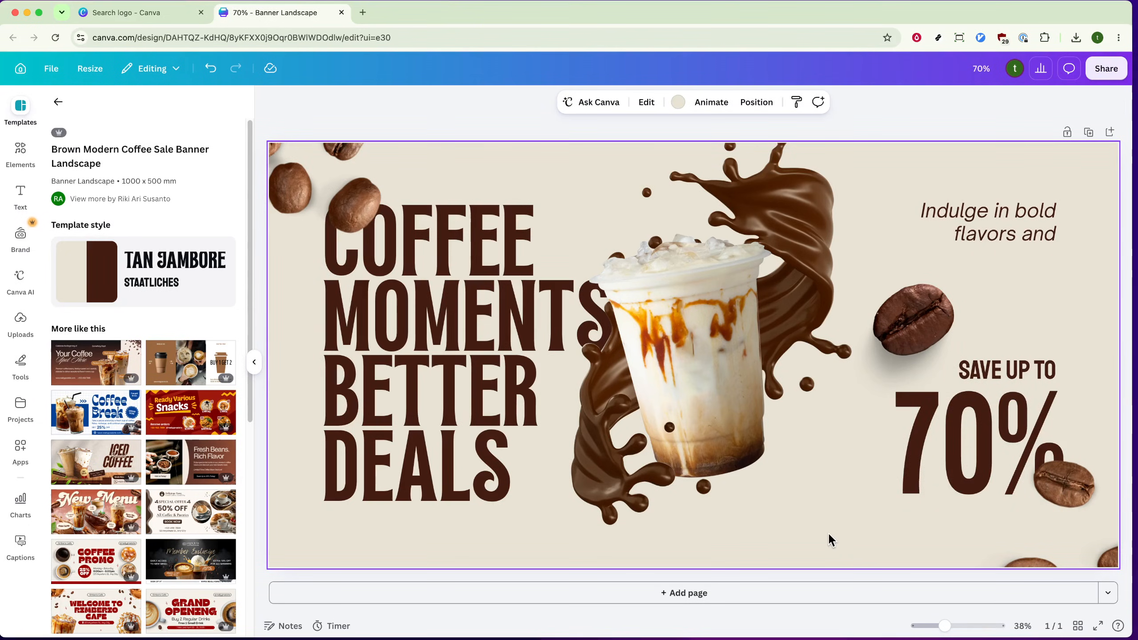
Step: Search the design elements for "coffee" and show all of the photo results
left_click(484, 327)
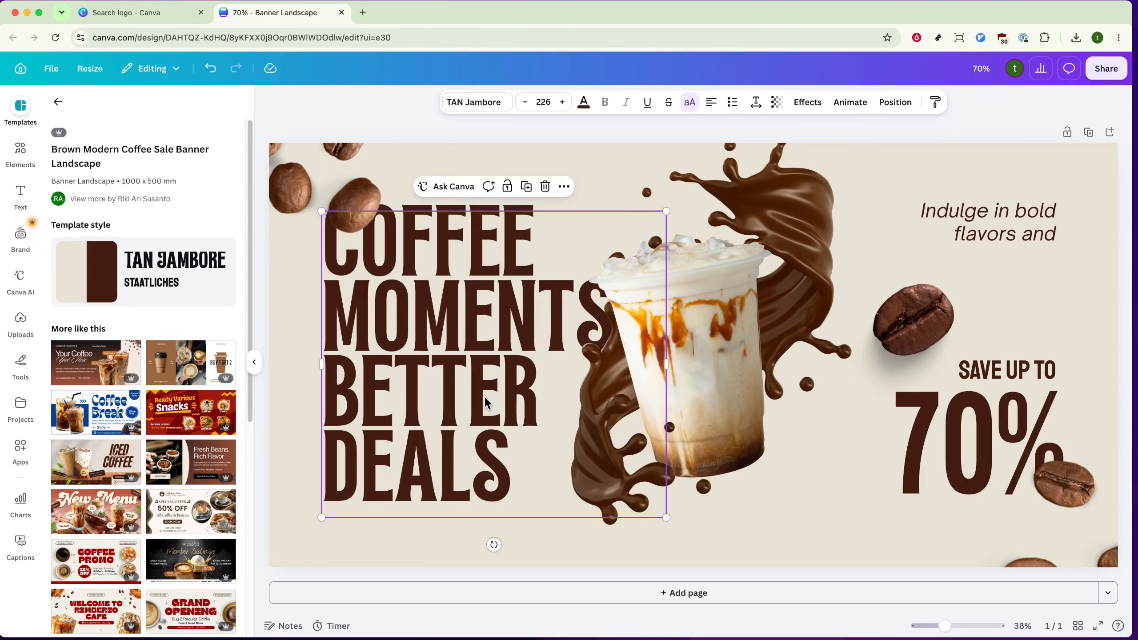
left_click(744, 320)
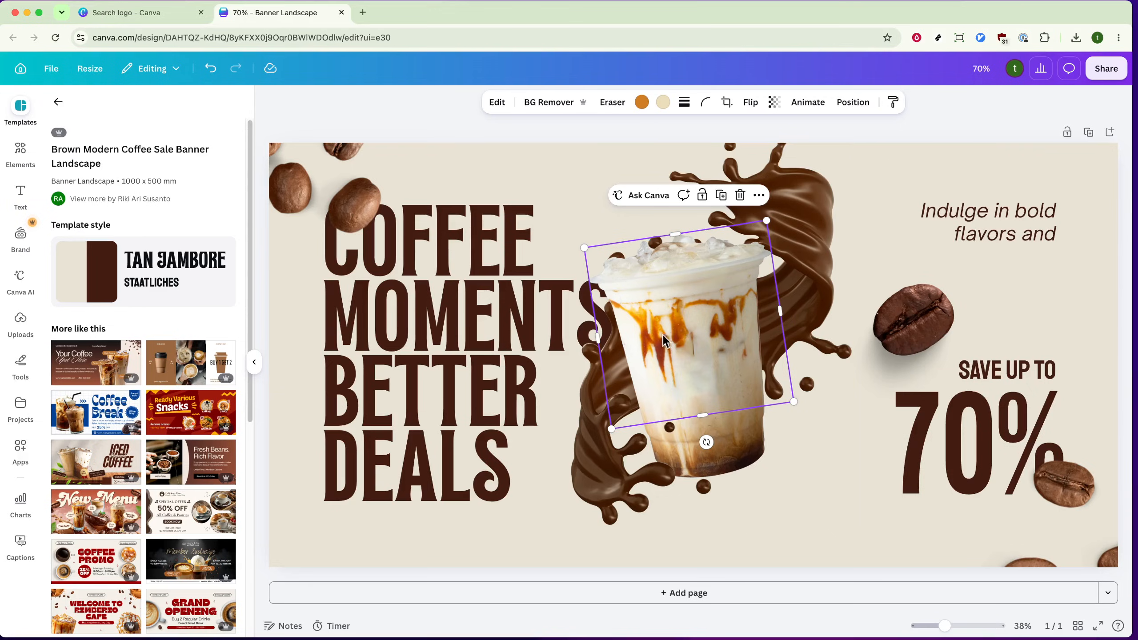
left_click(21, 154)
left_click(129, 116)
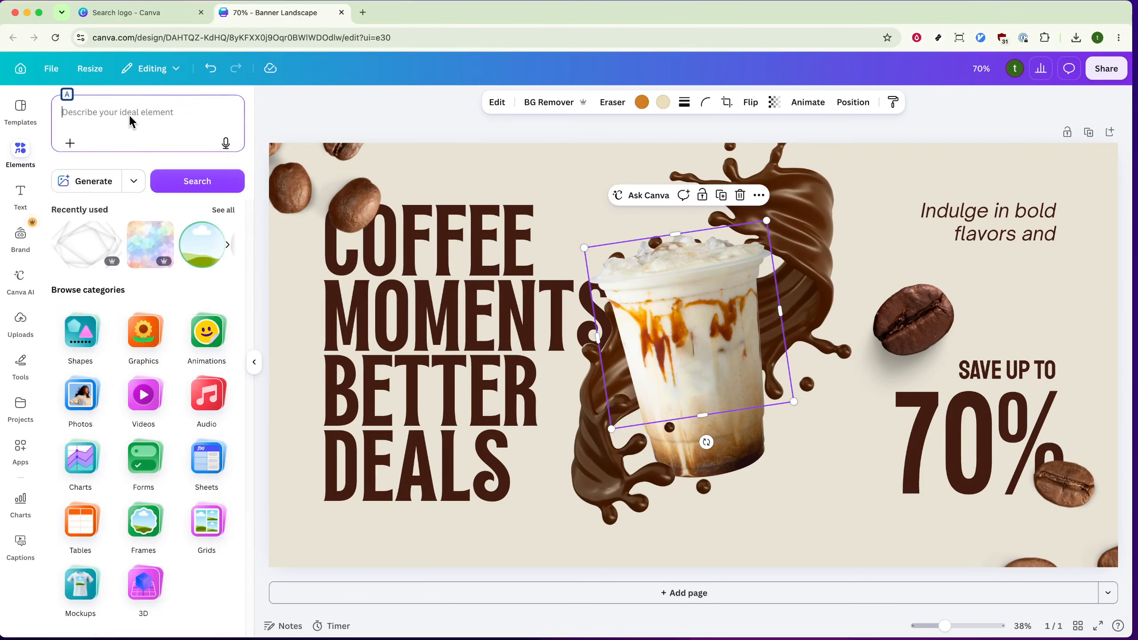
type("coffee")
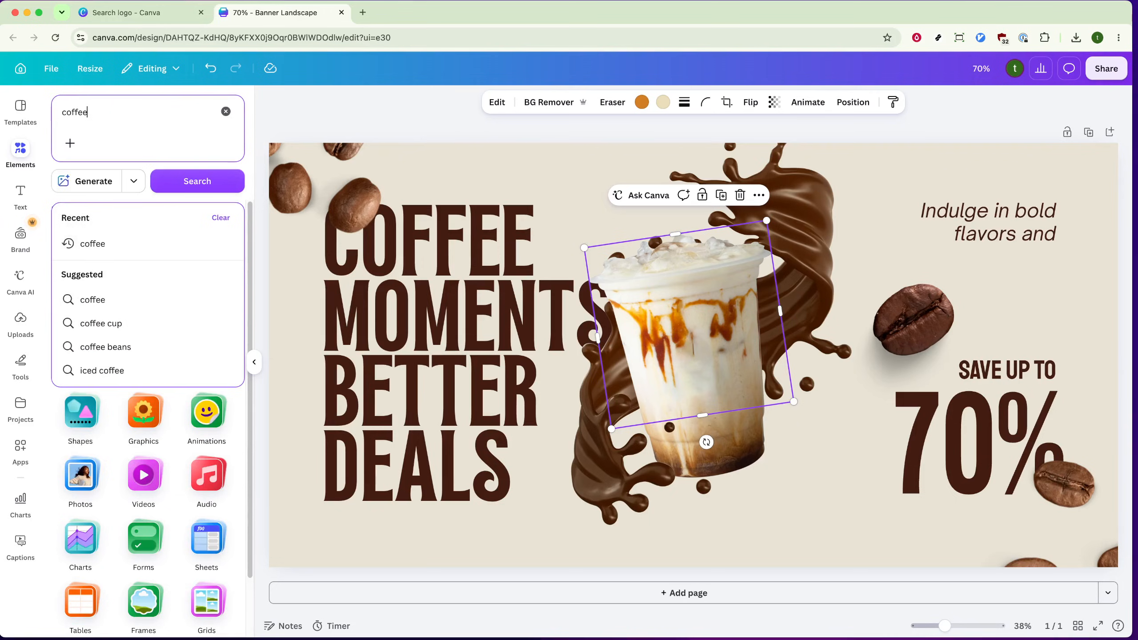
key("Return")
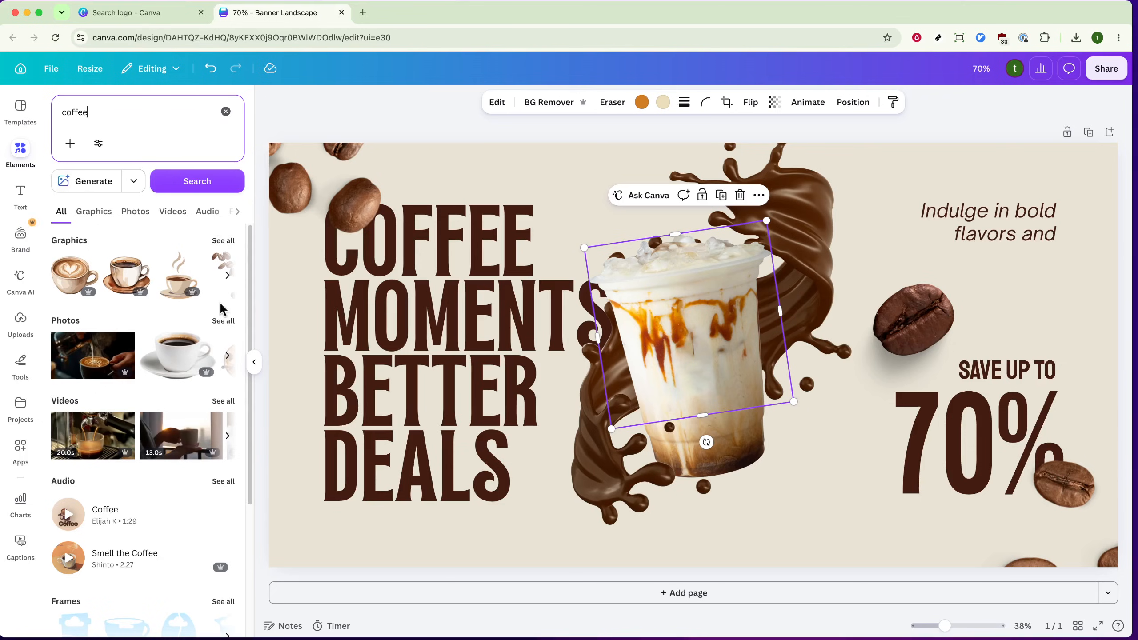
left_click(222, 321)
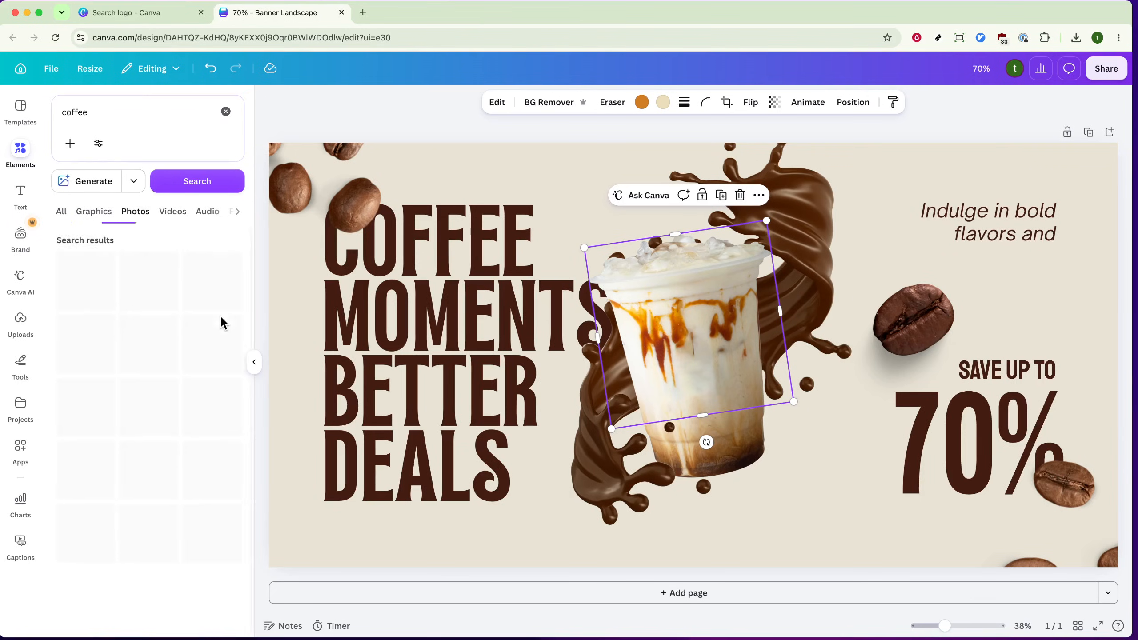
Step: Add the cutout photo of an iced coffee cup with whipped cream, chocolate drizzle and a black straw to the banner
scroll(224, 319, "down", 3)
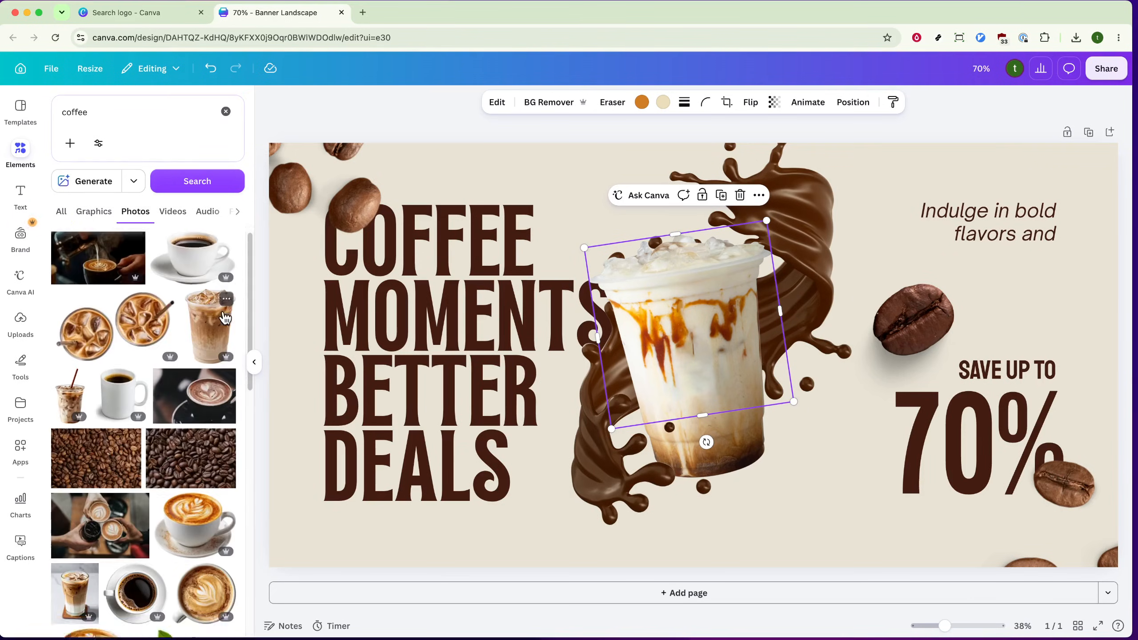
scroll(225, 319, "down", 5)
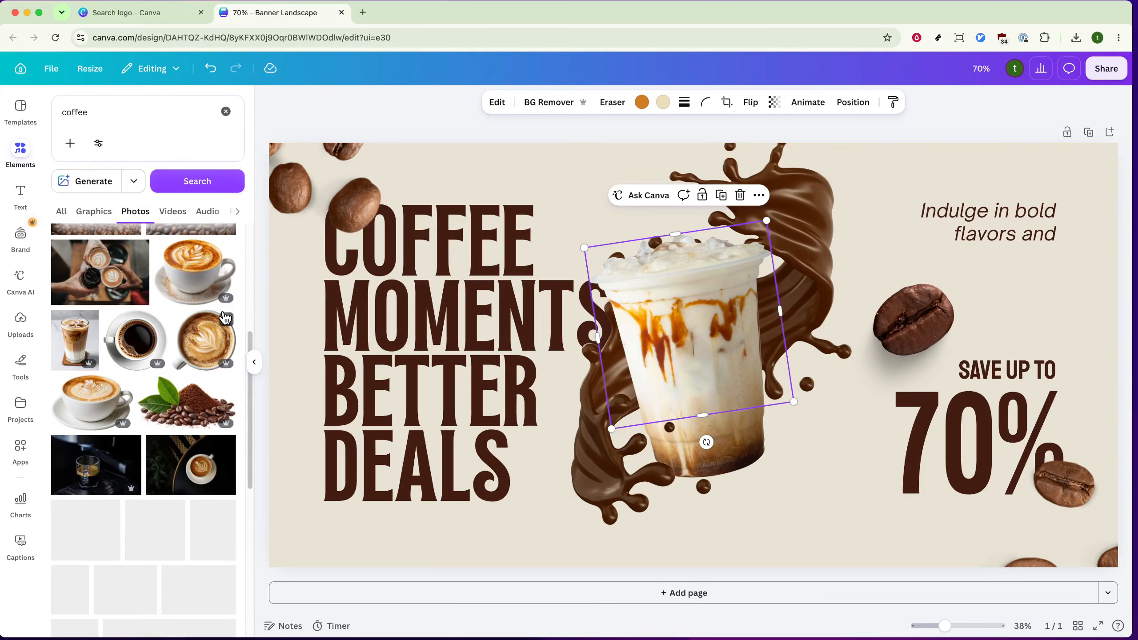
scroll(225, 318, "down", 5)
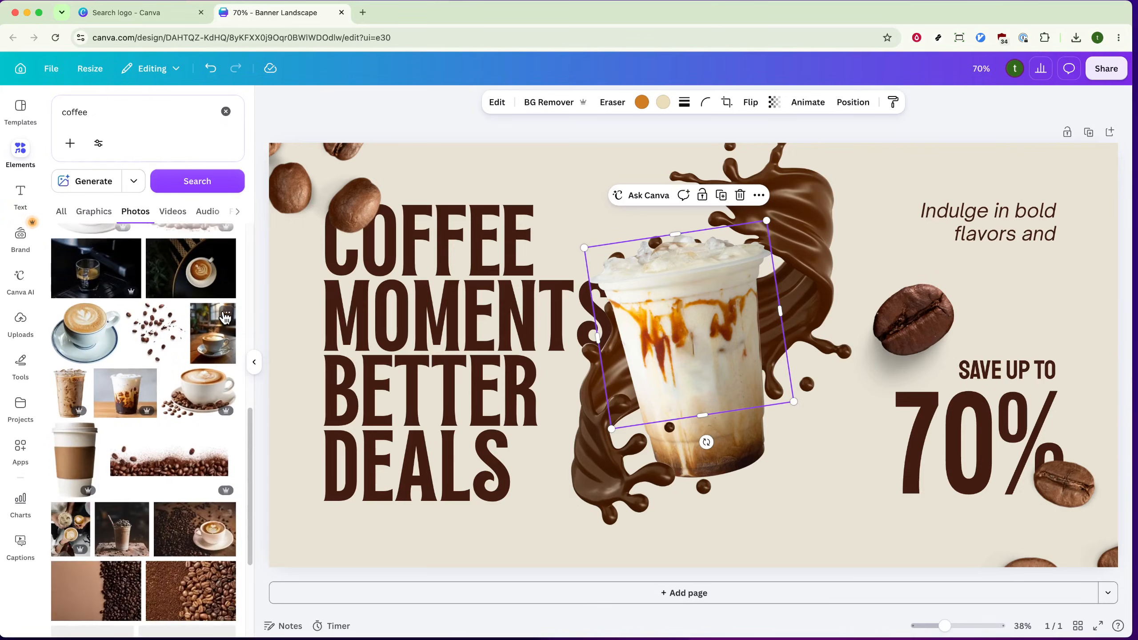
scroll(225, 319, "down", 10)
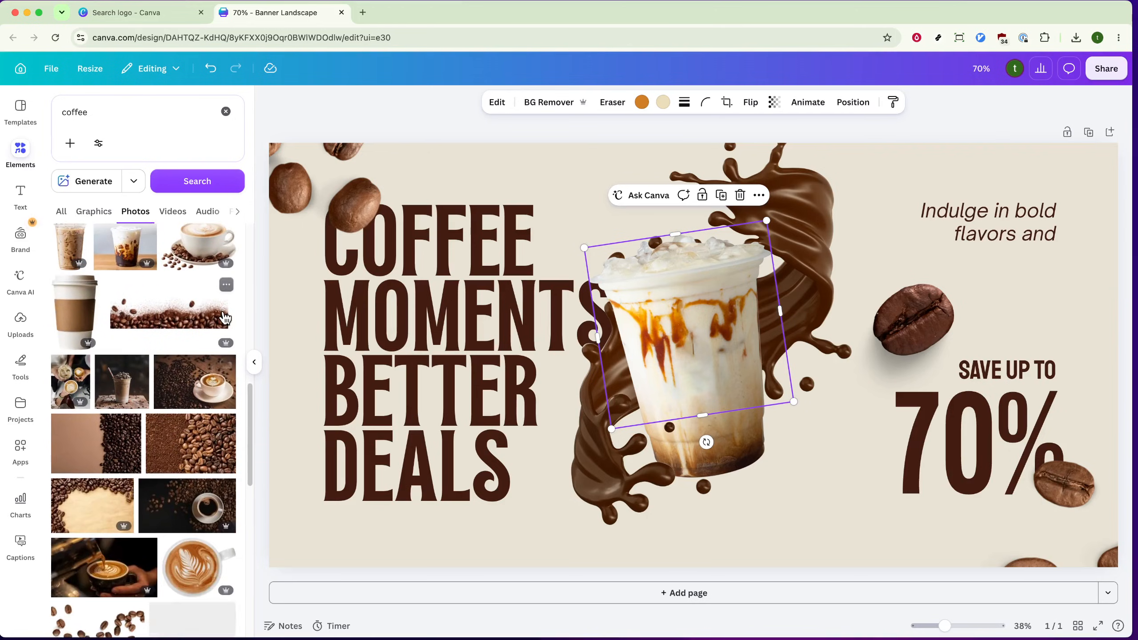
scroll(225, 318, "down", 4)
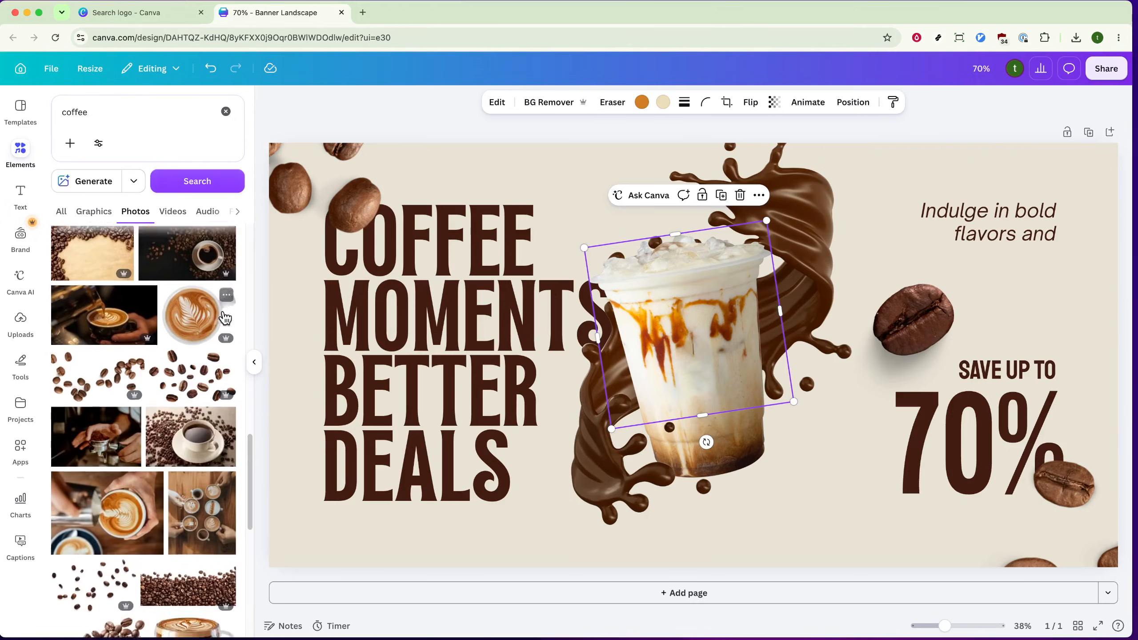
scroll(225, 318, "down", 4)
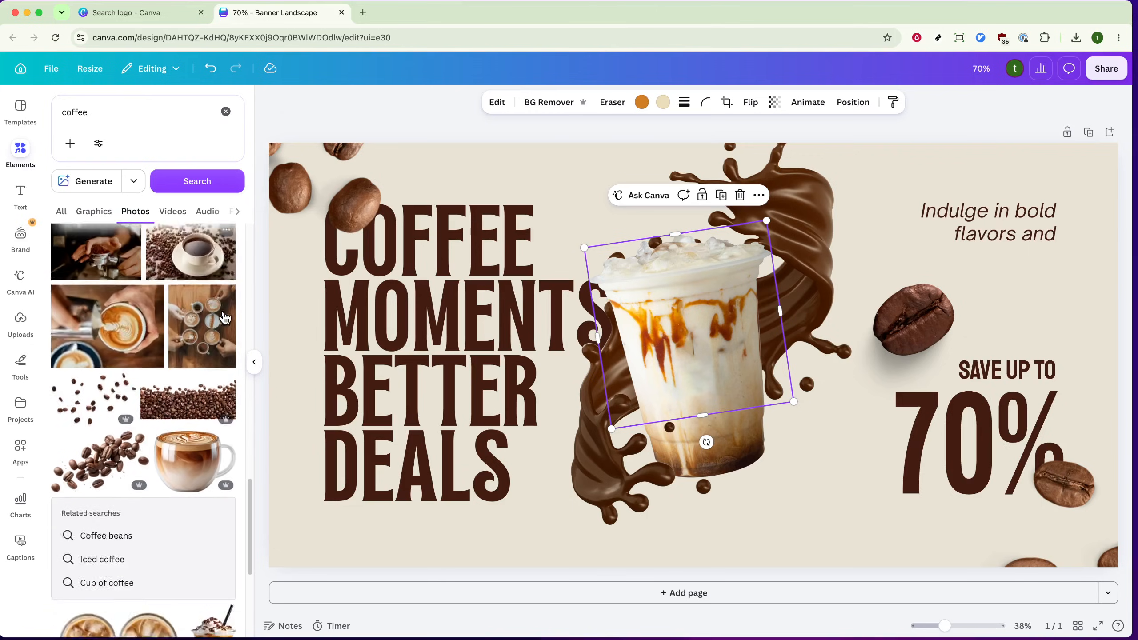
scroll(225, 319, "down", 3)
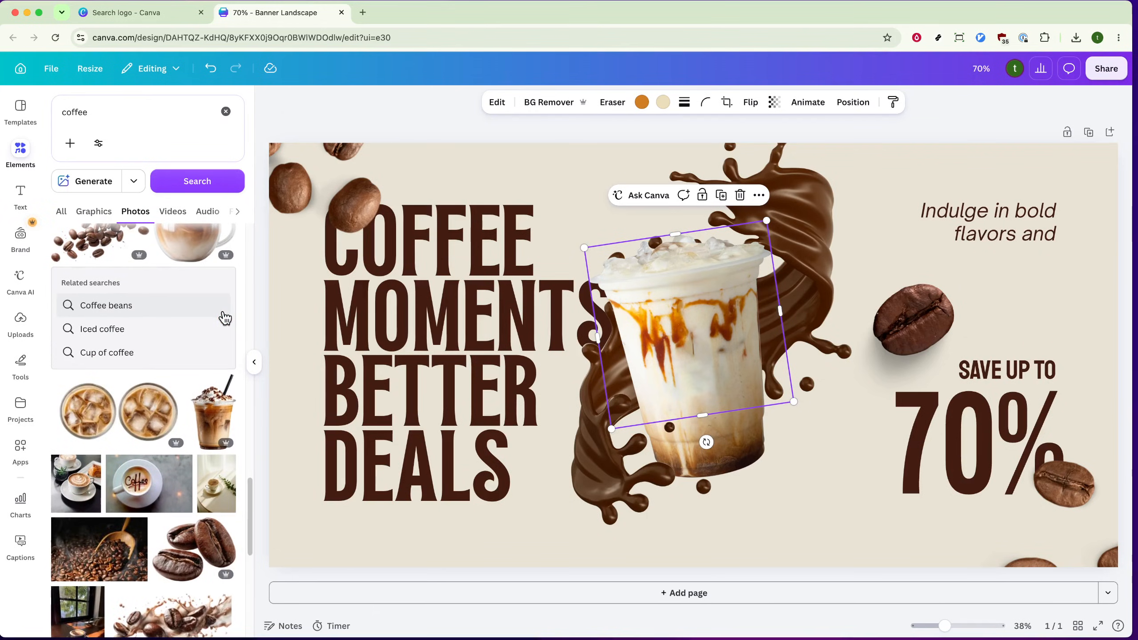
left_click(208, 422)
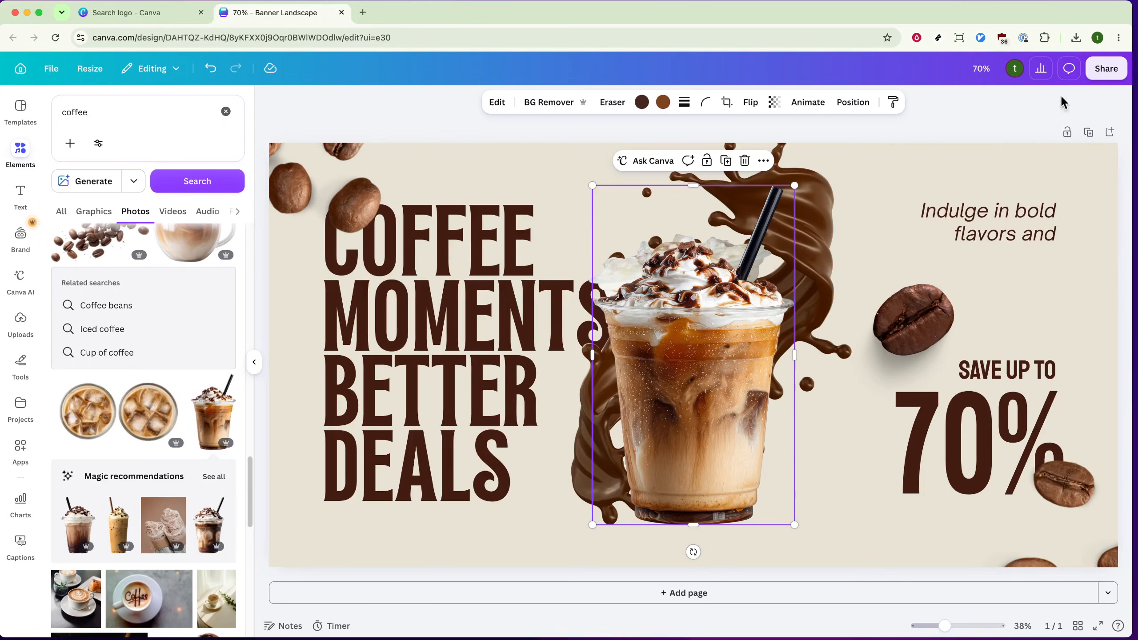
Step: Open the download settings for the finished banner
left_click(1097, 68)
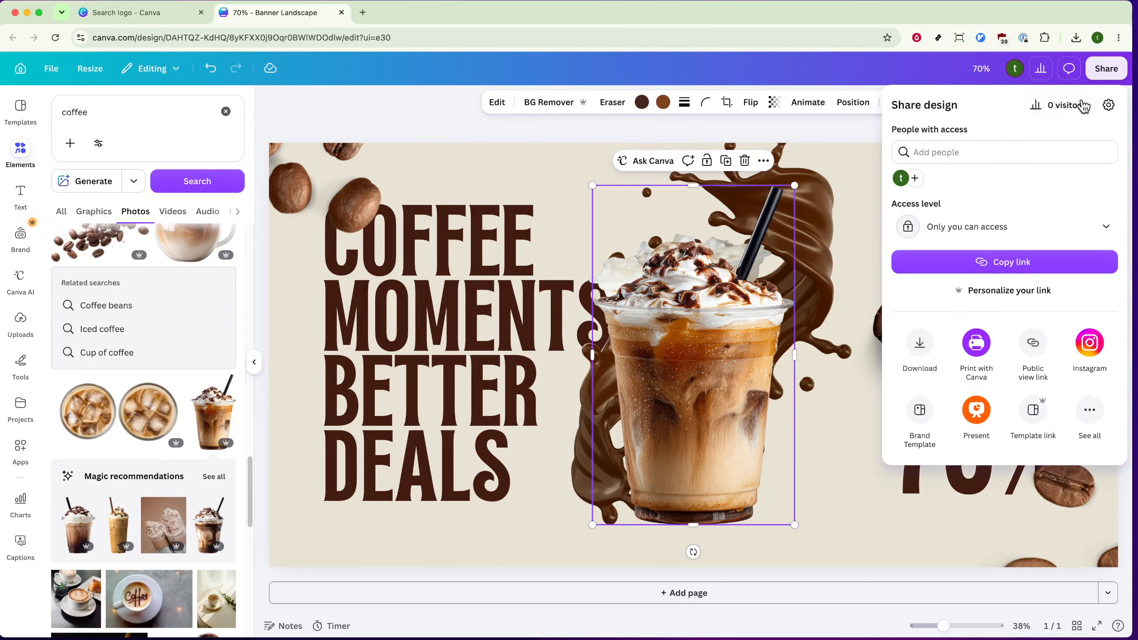
left_click(925, 346)
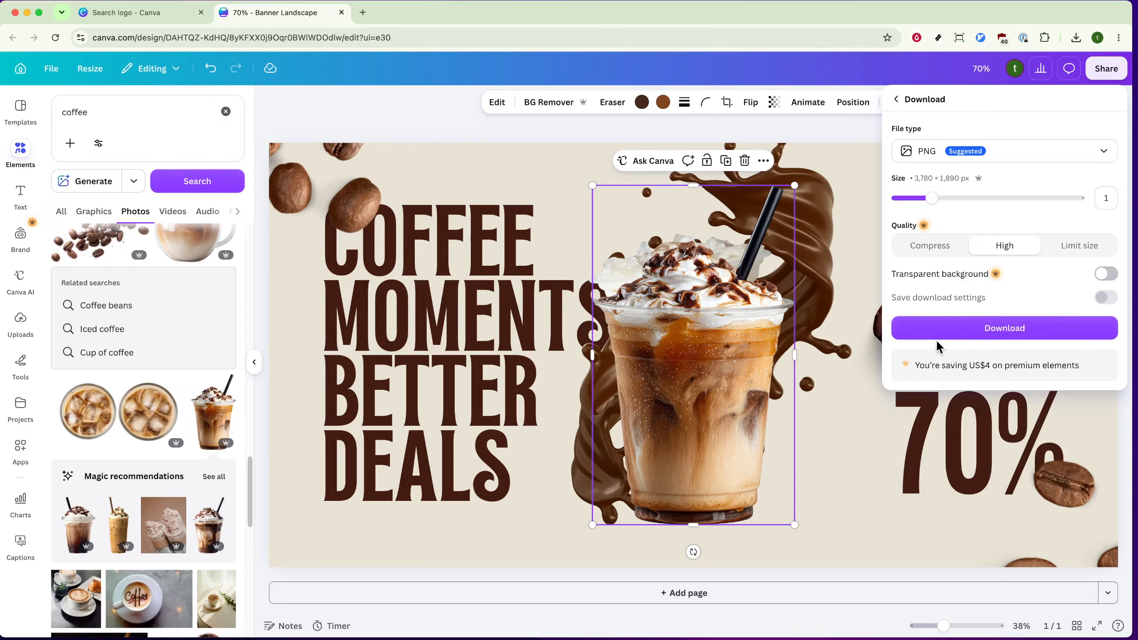